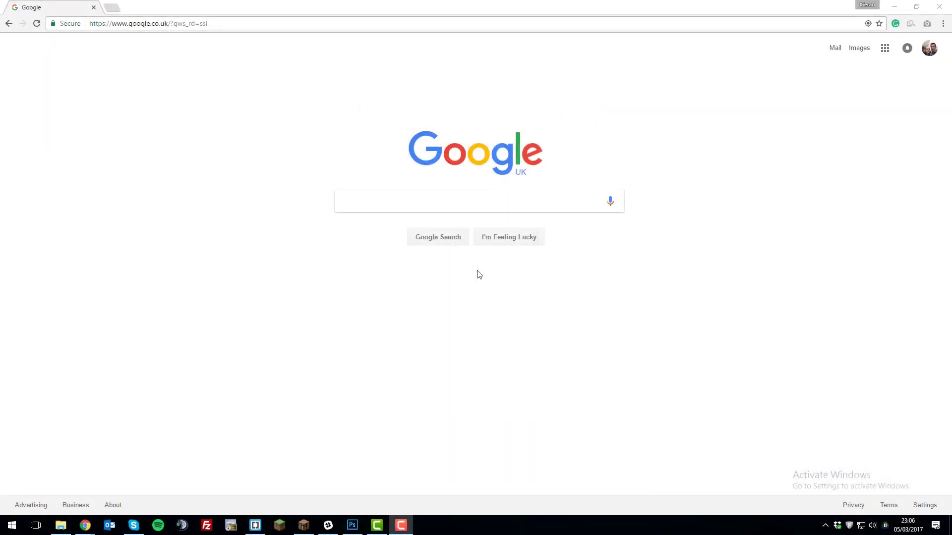
Step: Search Google for crazycraft and open the Void's Wrath Crazy Craft 3.0 result
left_click(455, 201)
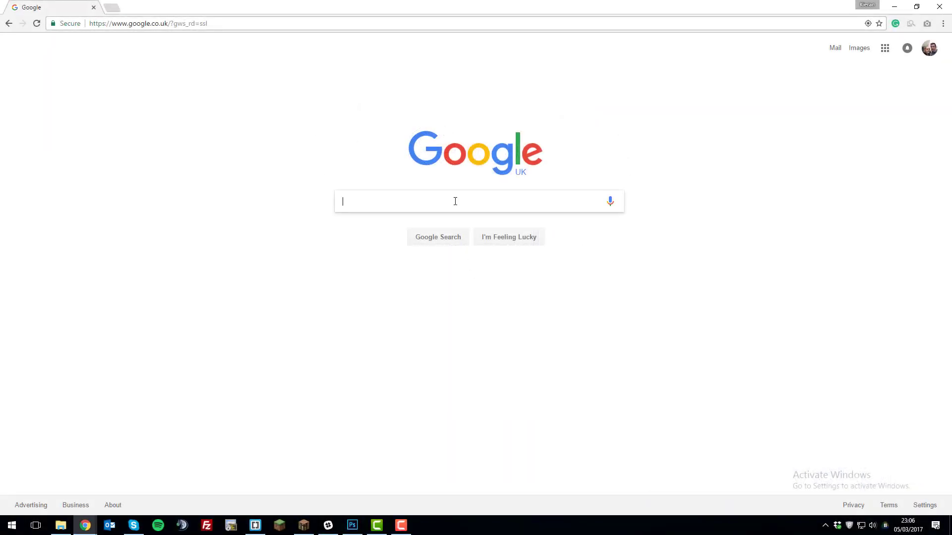
type("crazycraft")
key("Return")
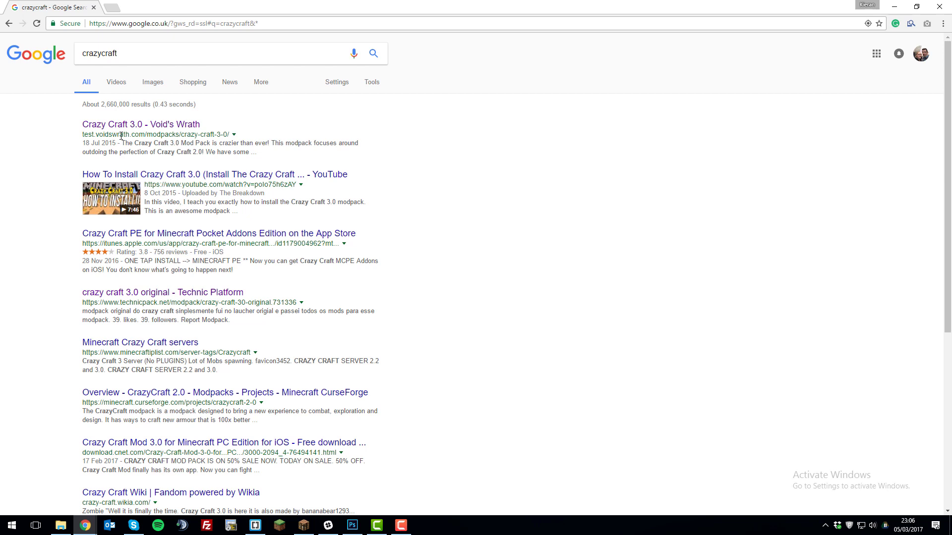
left_click(133, 125)
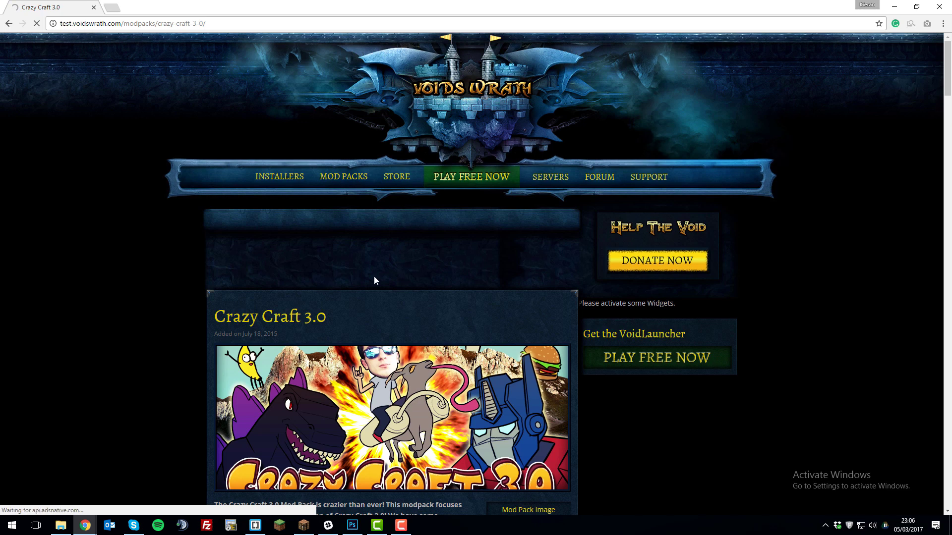
Step: Download the Crazy Craft 3.0 server pack, saving CrazyCraft 3.zip to Downloads
scroll(375, 281, "down", 7)
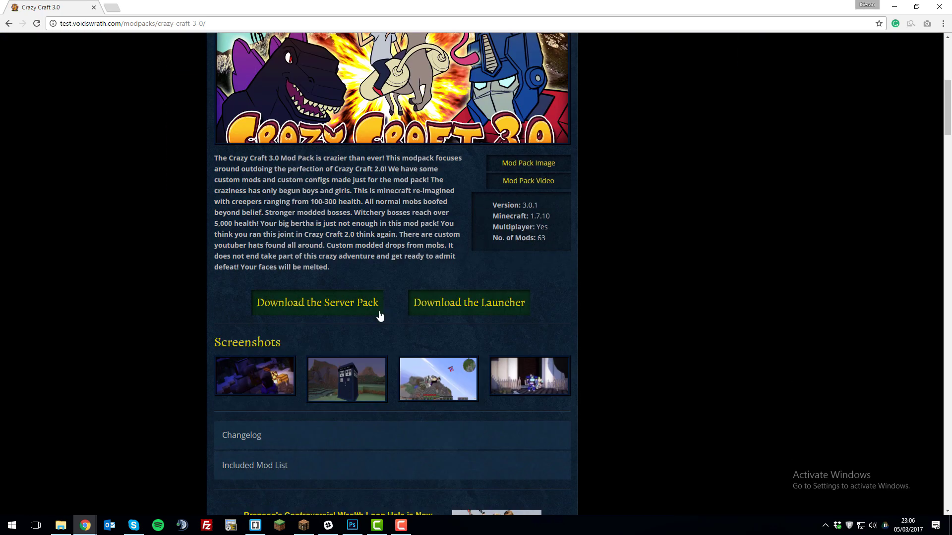
left_click(332, 307)
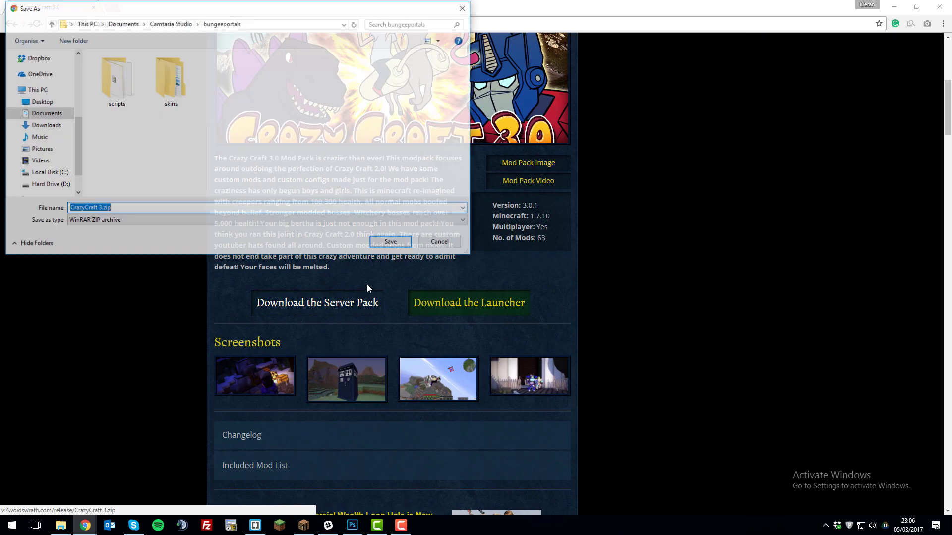
left_click(44, 125)
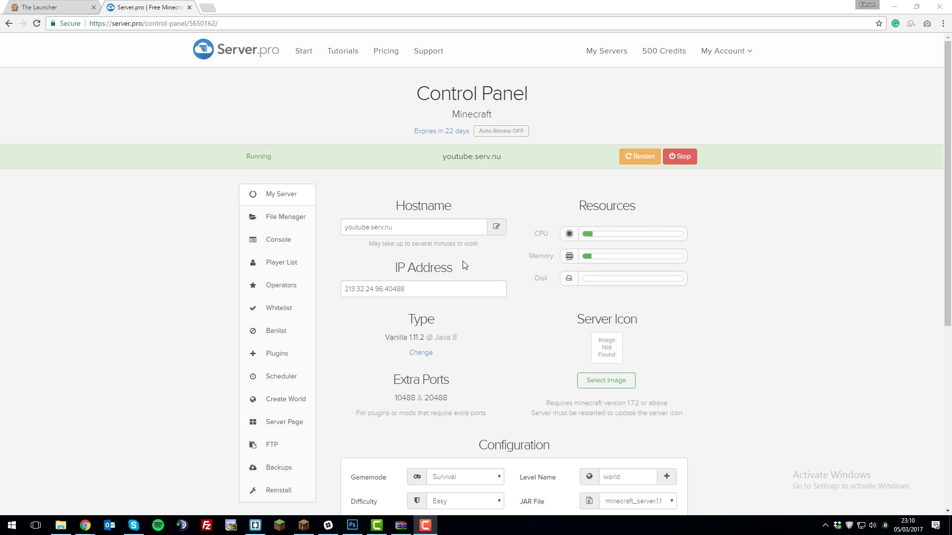
Step: Upload CrazyCraft 3.zip from Downloads into the server's home folder through File Manager
left_click(300, 224)
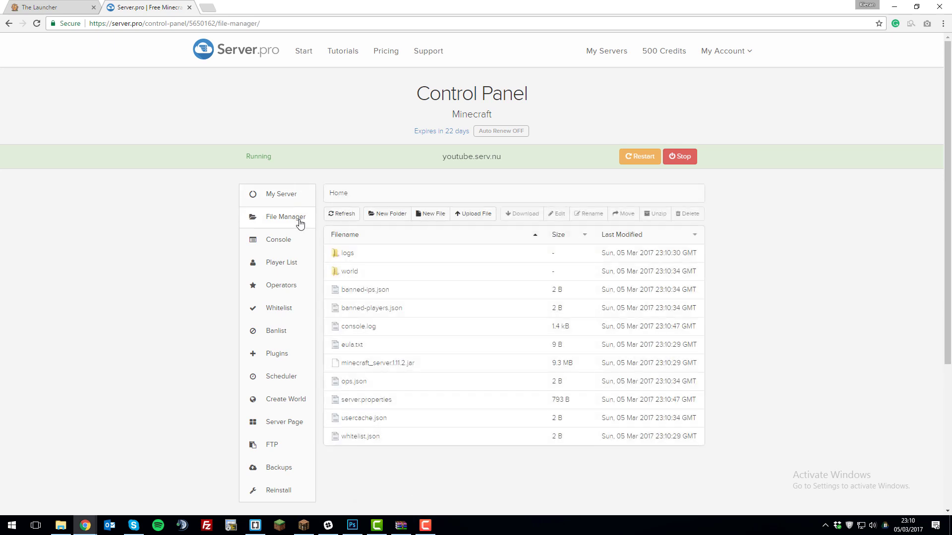
left_click(471, 220)
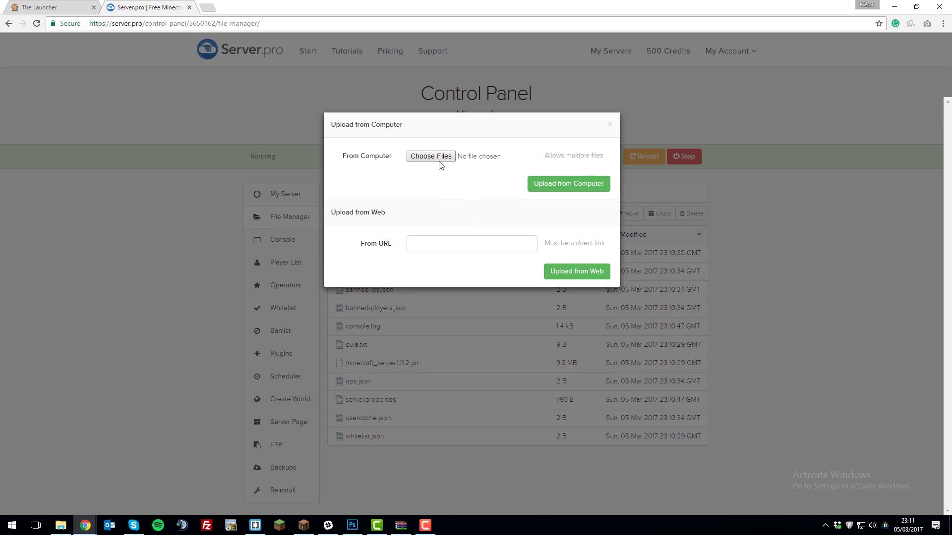
left_click(439, 161)
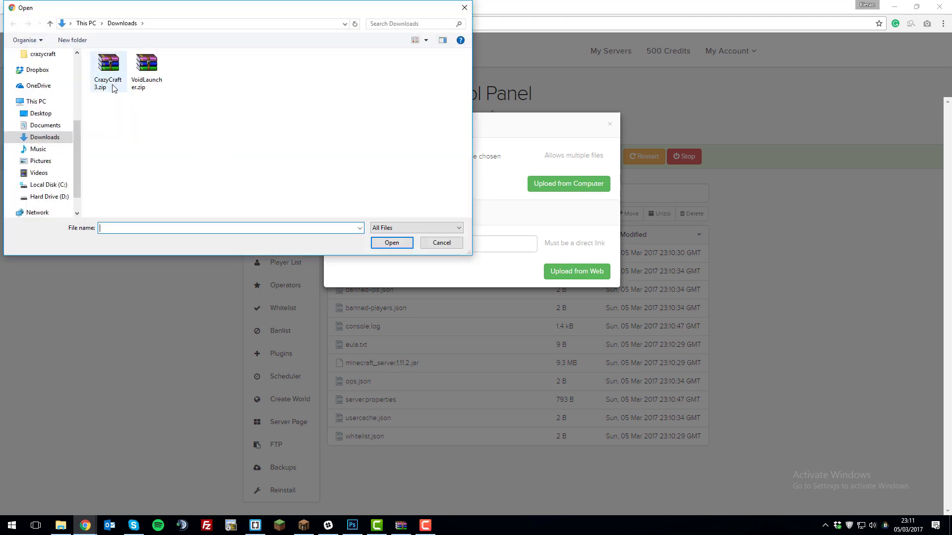
left_click(112, 87)
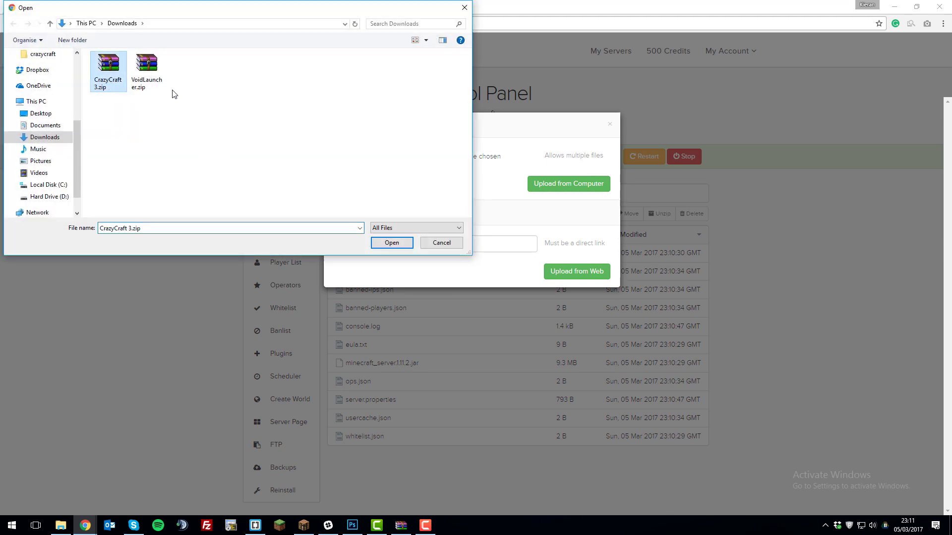
left_click(385, 243)
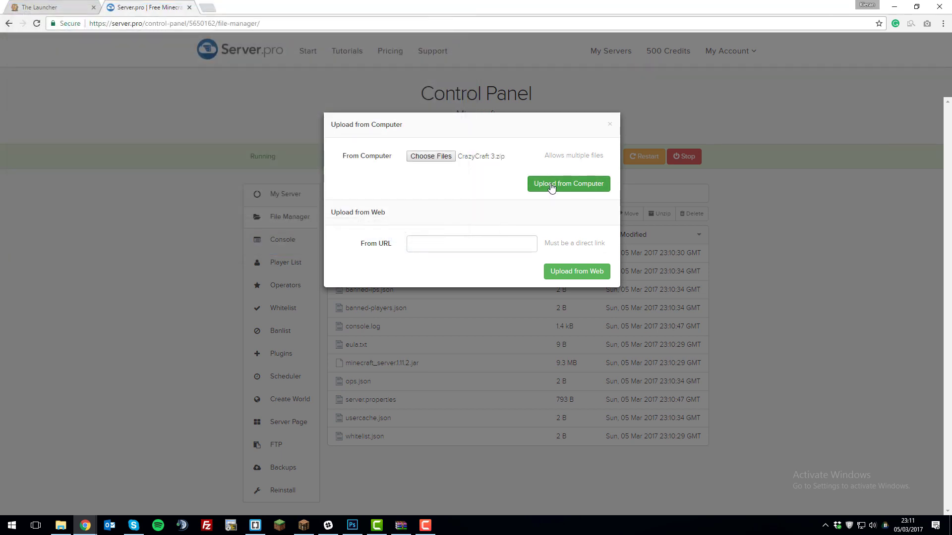
left_click(551, 187)
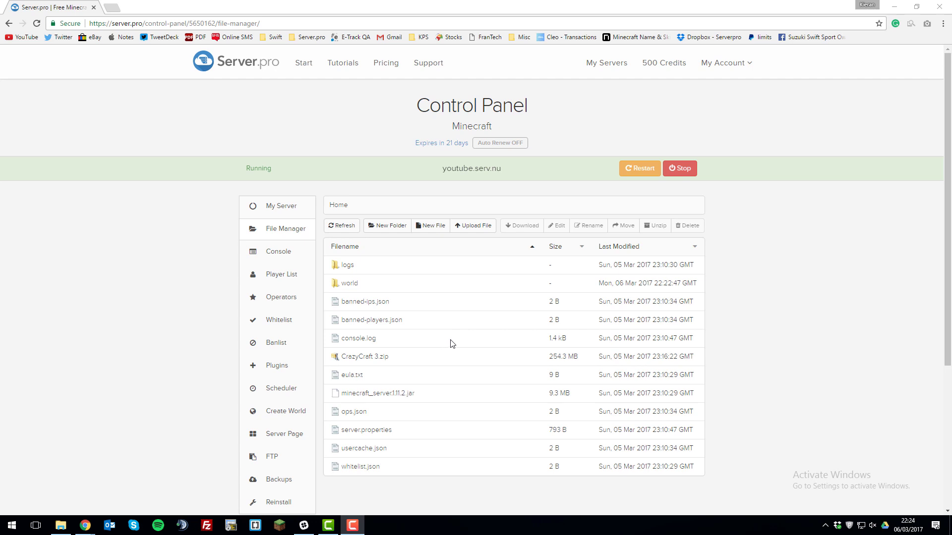
Step: Select the ten old server files, from world and logs through whitelist.json
left_click_drag(452, 343, 454, 266)
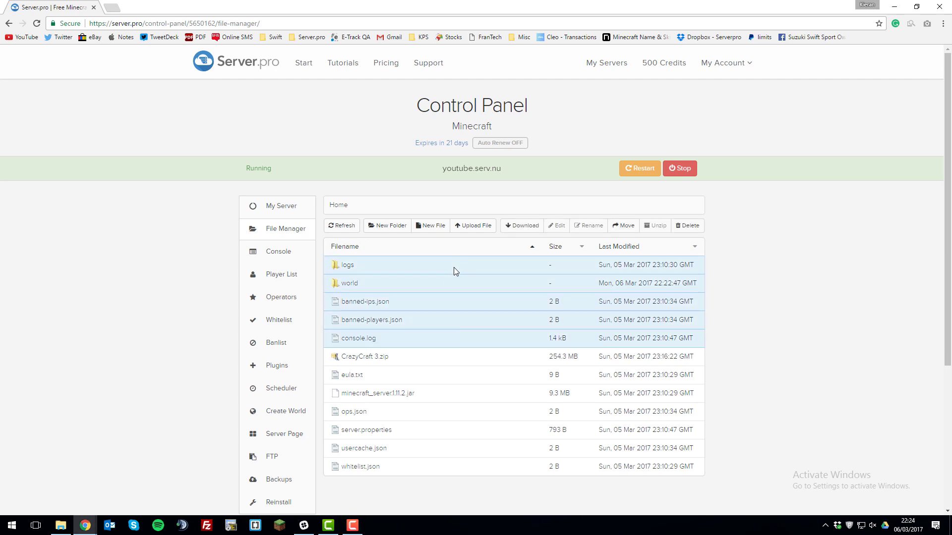
left_click(433, 375, "ctrl")
left_click(431, 395, "ctrl")
left_click(424, 413, "ctrl")
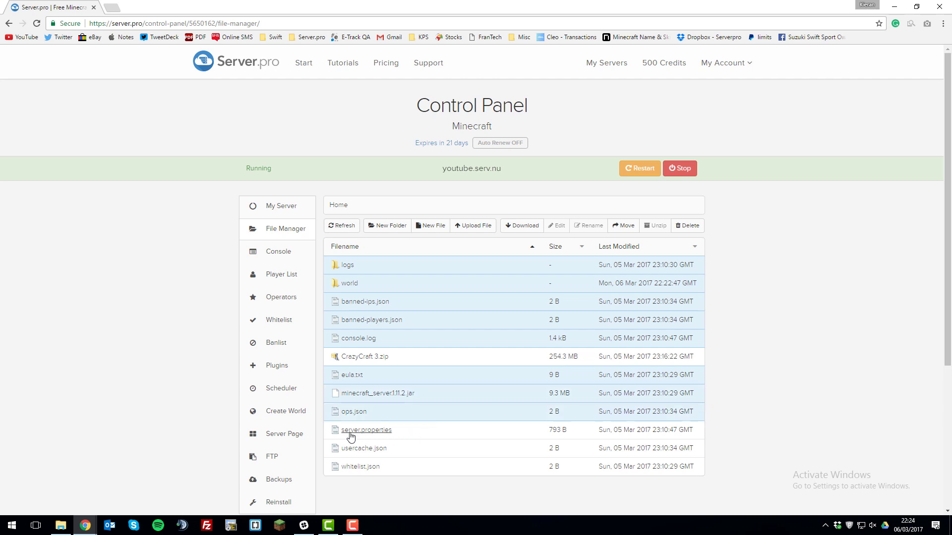
left_click(442, 453, "ctrl")
left_click(443, 469, "ctrl")
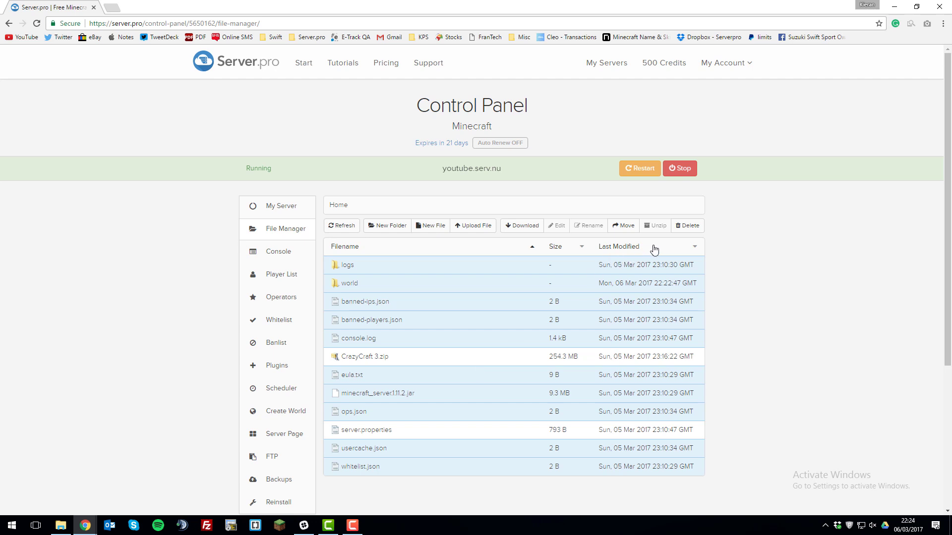
Step: Delete the selected files, confirming with OK, then select CrazyCraft 3.zip
left_click(680, 227)
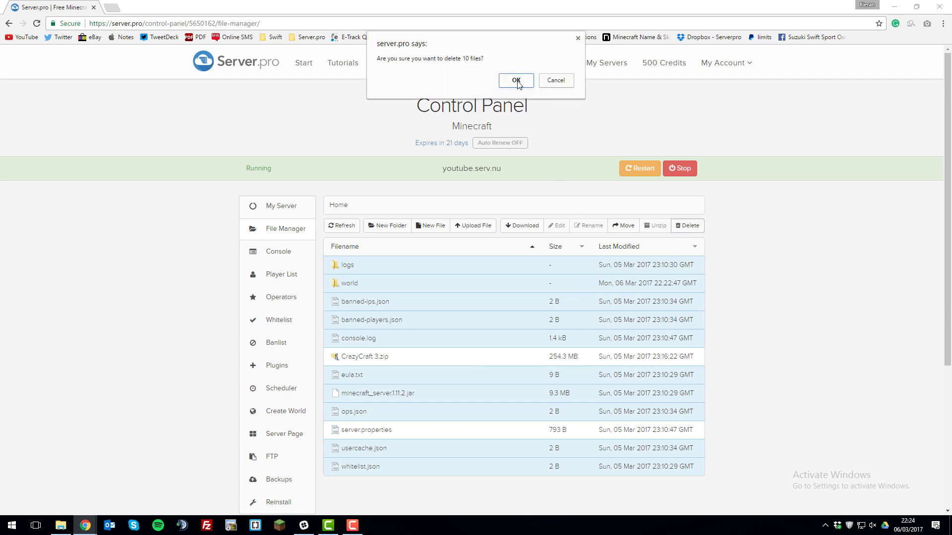
left_click(517, 82)
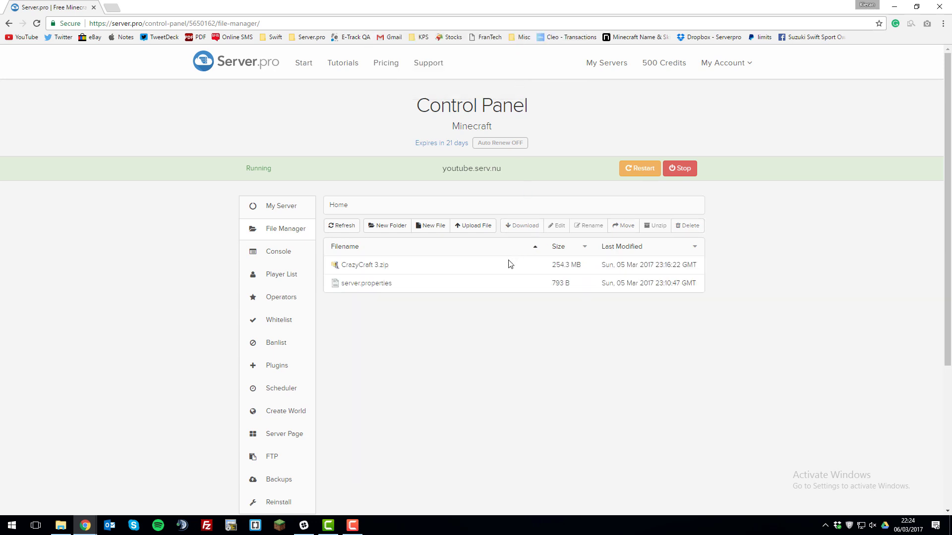
left_click(504, 268)
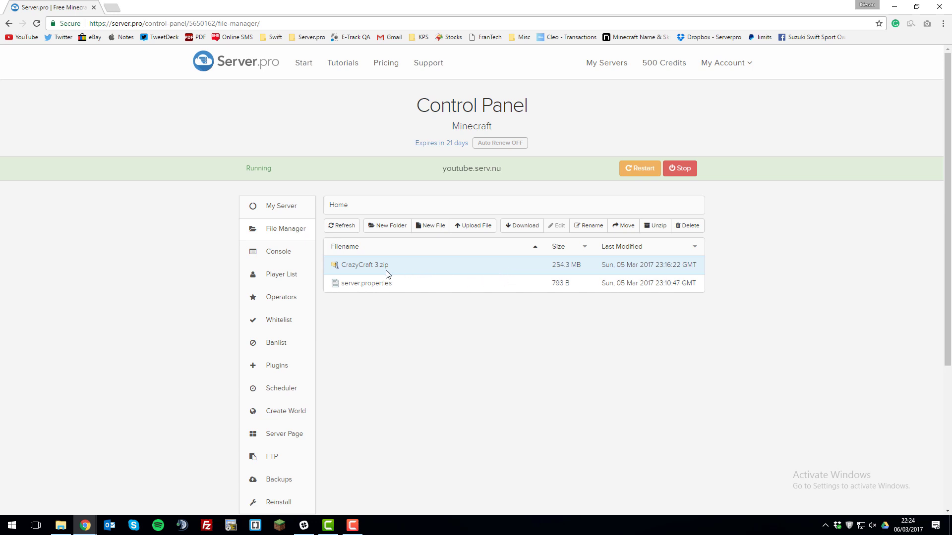
Step: Unzip CrazyCraft 3.zip, set the server's JAR File to crazycraft3.jar, and Save & Restart
left_click(659, 227)
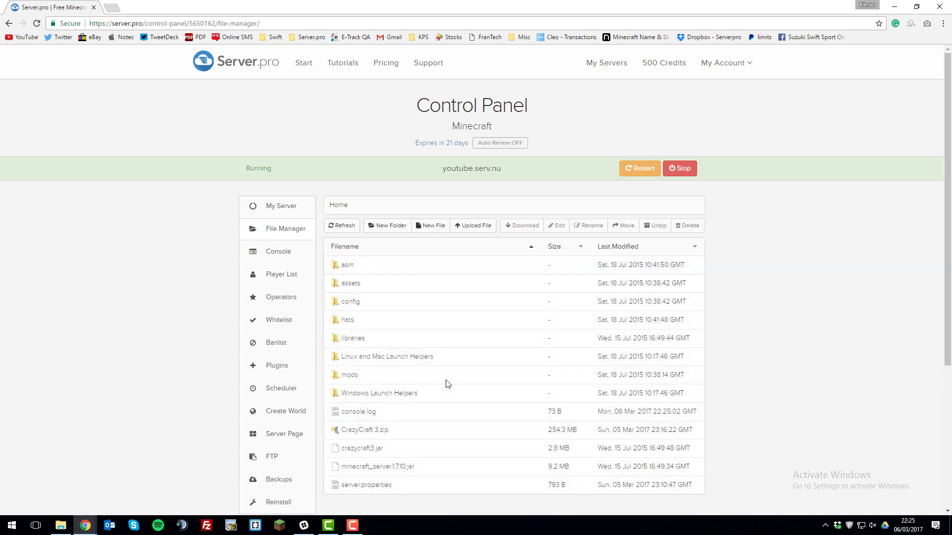
scroll(448, 384, "down", 2)
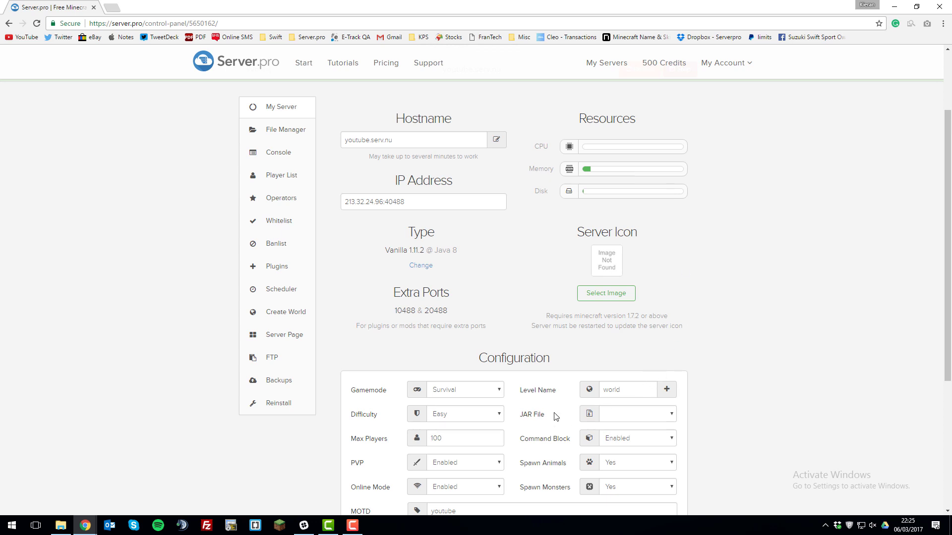
left_click(611, 414)
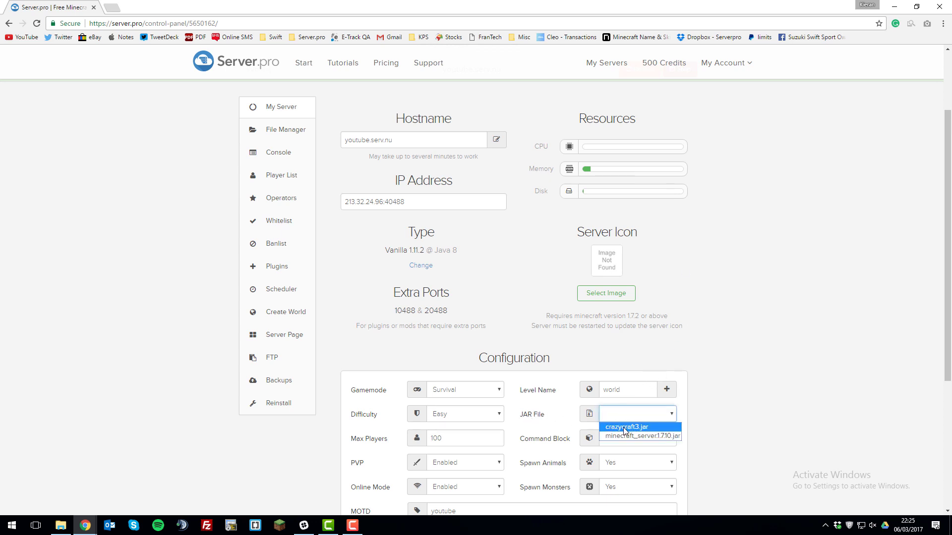
left_click(623, 427)
scroll(527, 365, "down", 5)
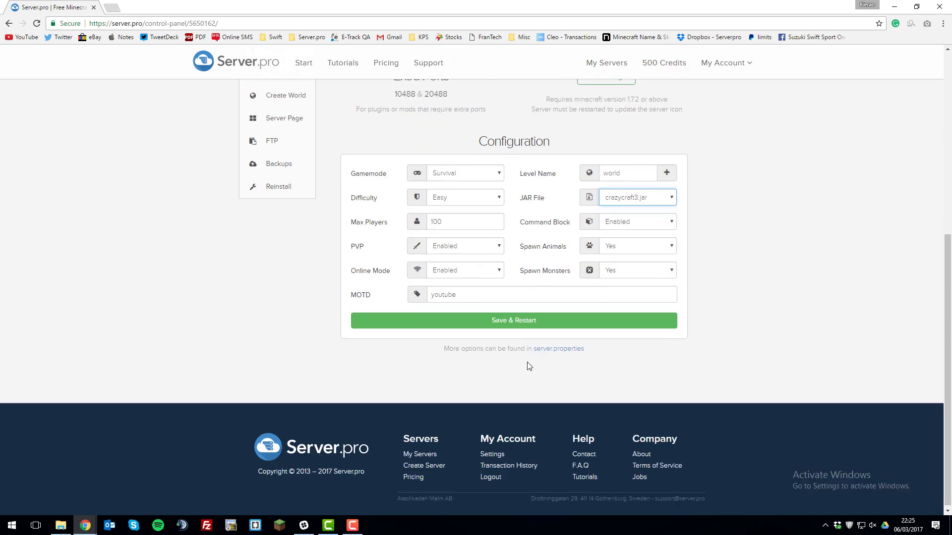
left_click(500, 320)
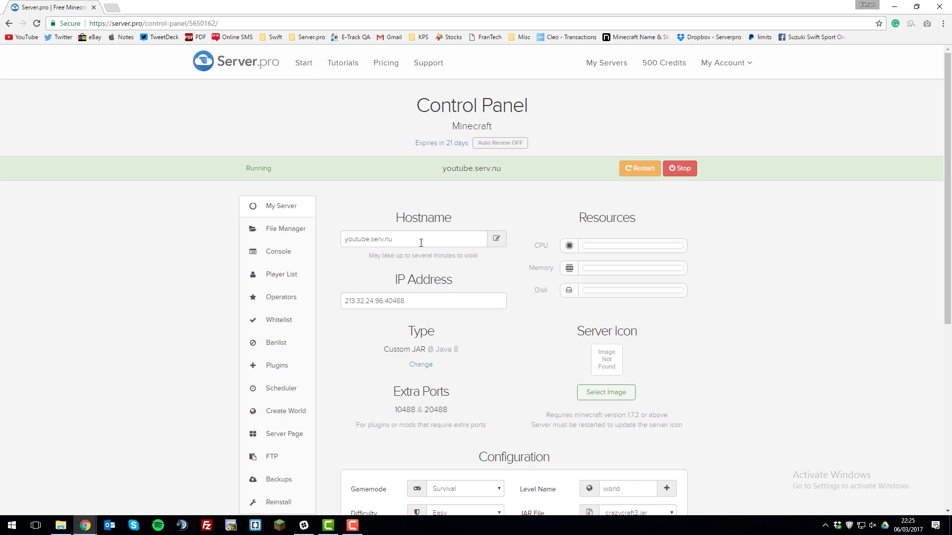
Step: Check the server console log for the startup 'Done' and 'Query running' lines
left_click(279, 251)
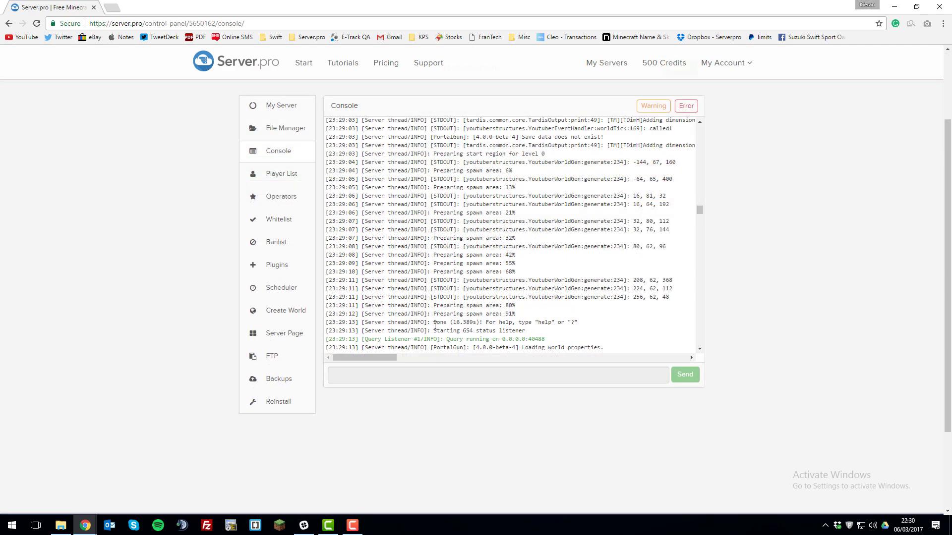
left_click_drag(433, 323, 362, 338)
left_click(540, 339)
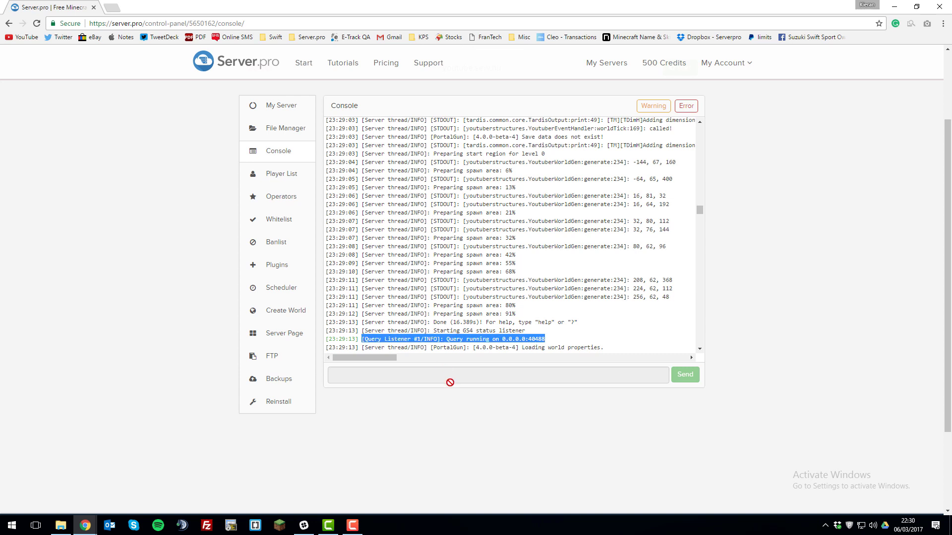
left_click(452, 402)
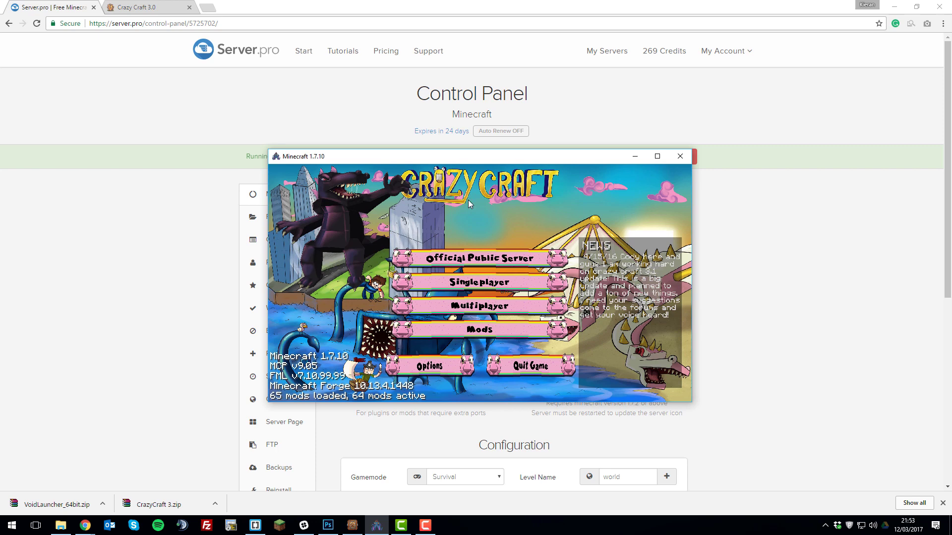
Step: Return to the Crazy Craft 3.0 download page in Chrome and scroll down it
left_click(131, 7)
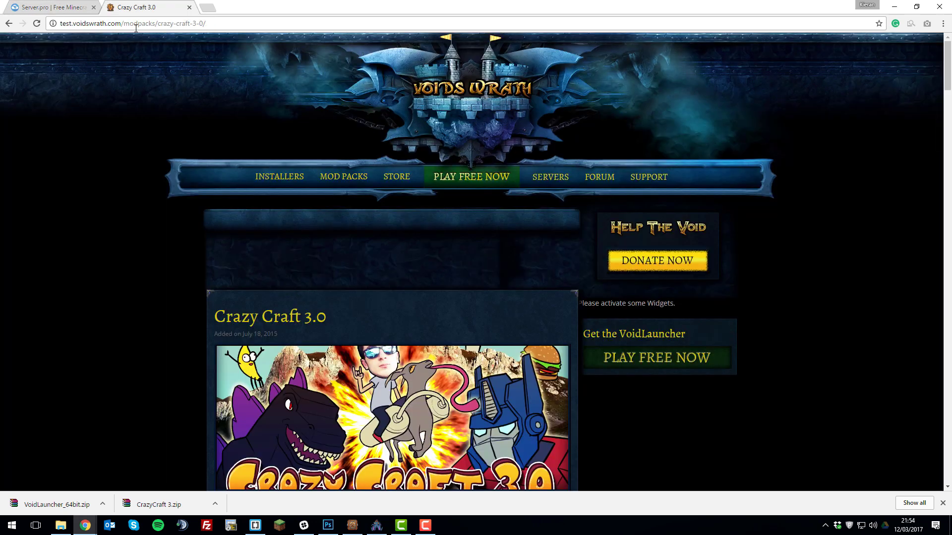
scroll(211, 195, "down", 1)
scroll(210, 195, "down", 8)
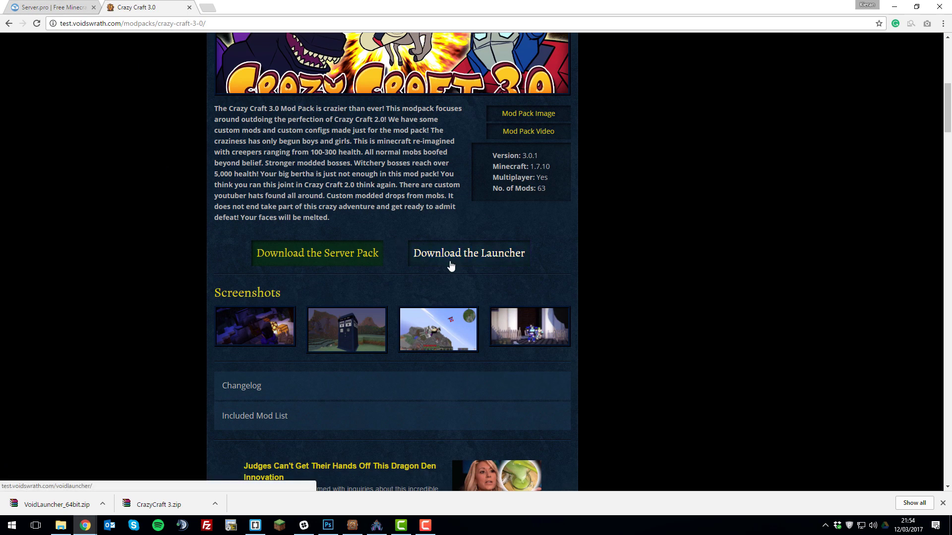
Step: In Crazy Craft's Multiplayer list, verify the youtube.serv.nu server entry and join it
left_click(376, 524)
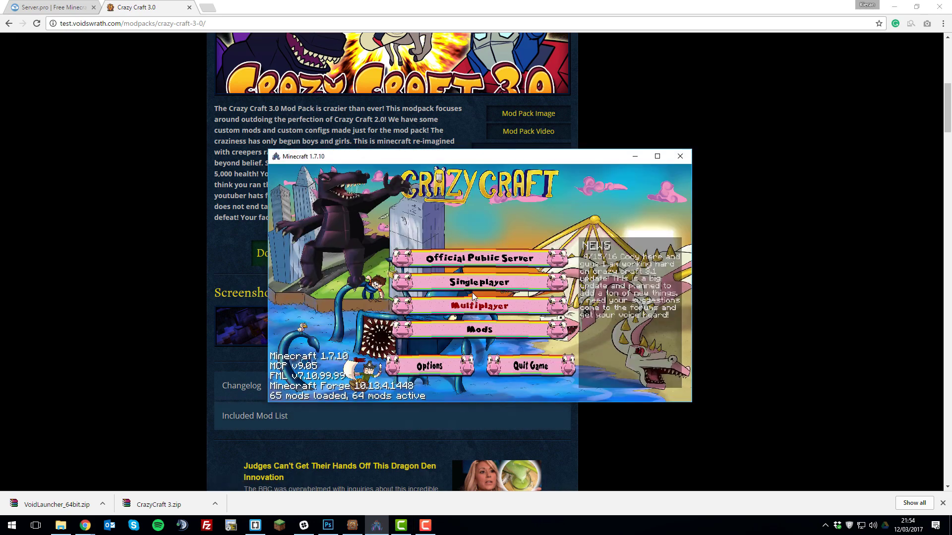
left_click(470, 314)
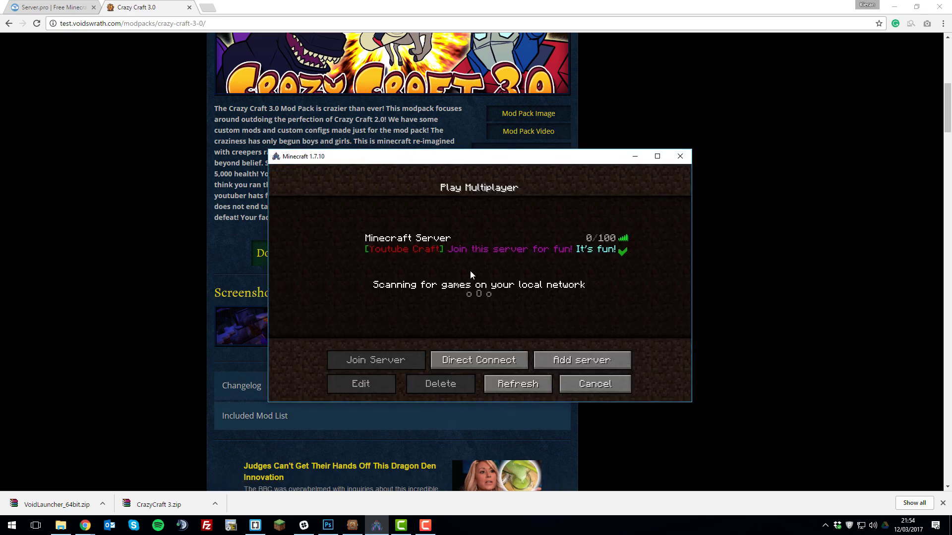
left_click(347, 384)
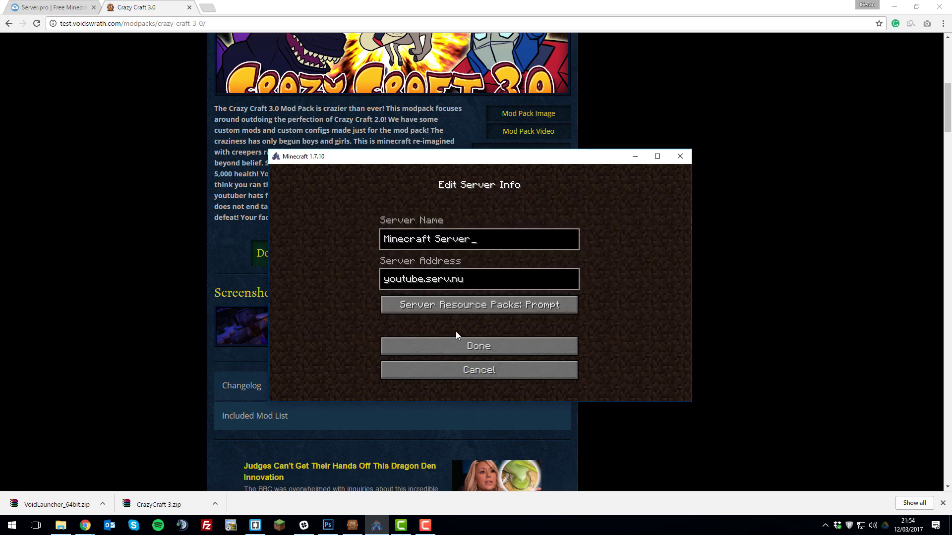
left_click(496, 353)
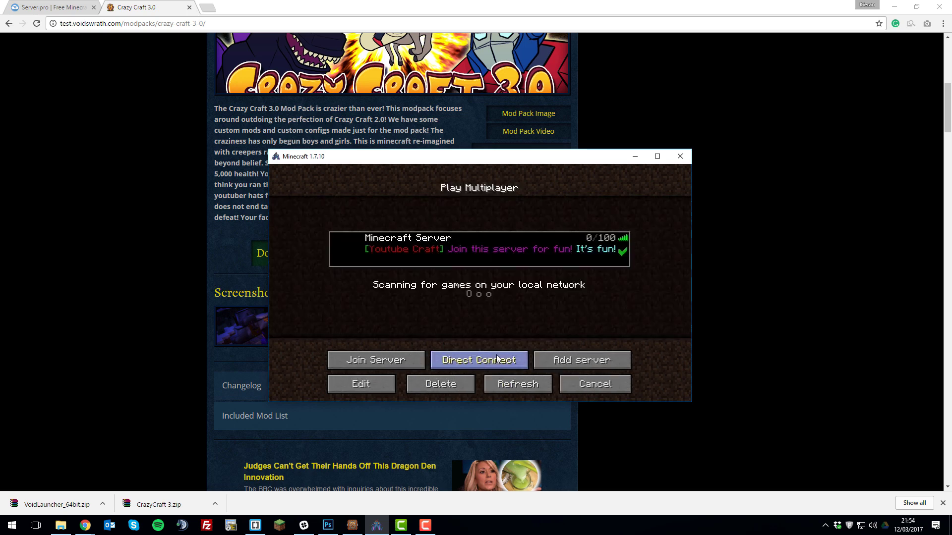
double_click(456, 239)
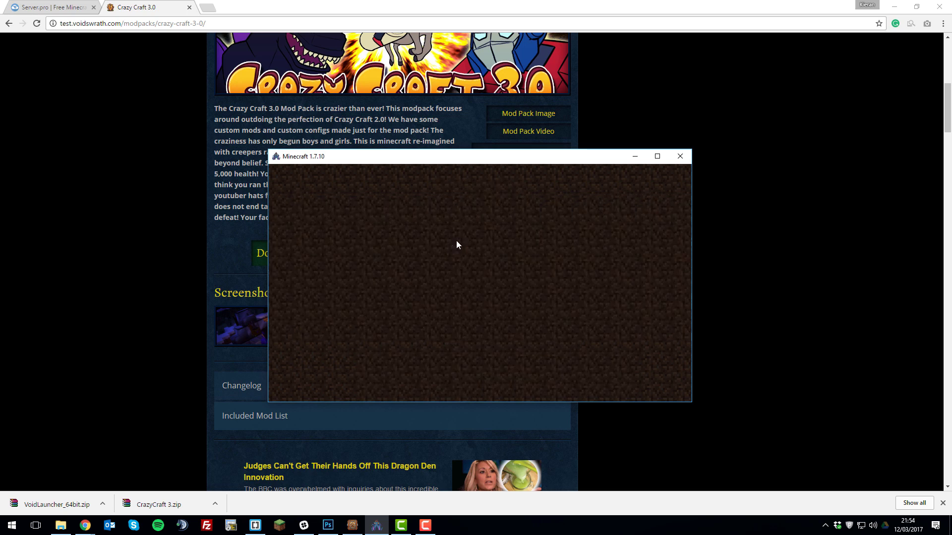